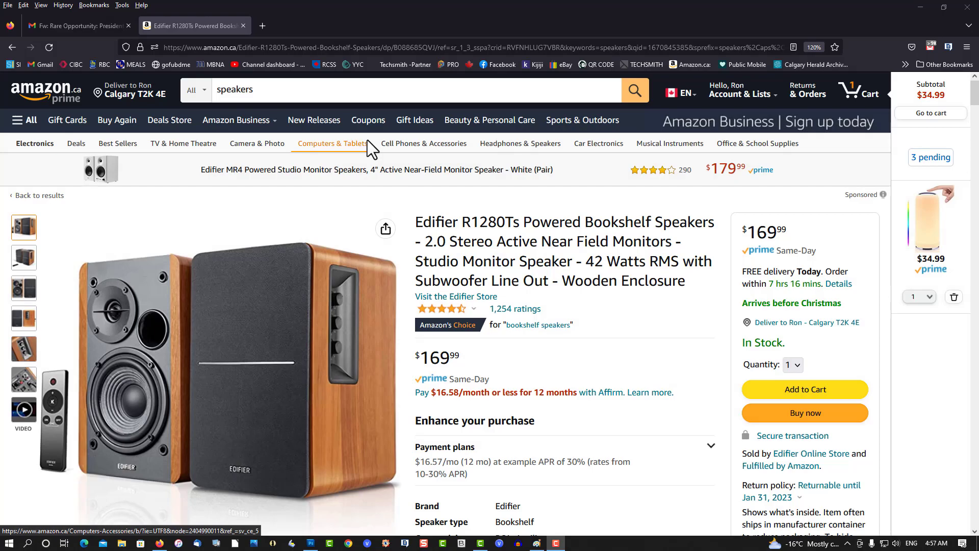
- Open Amazon's full-size image viewer on the main Edifier R1280Ts speaker photo
{"action": "mouse_move", "coordinate": [317, 252]}
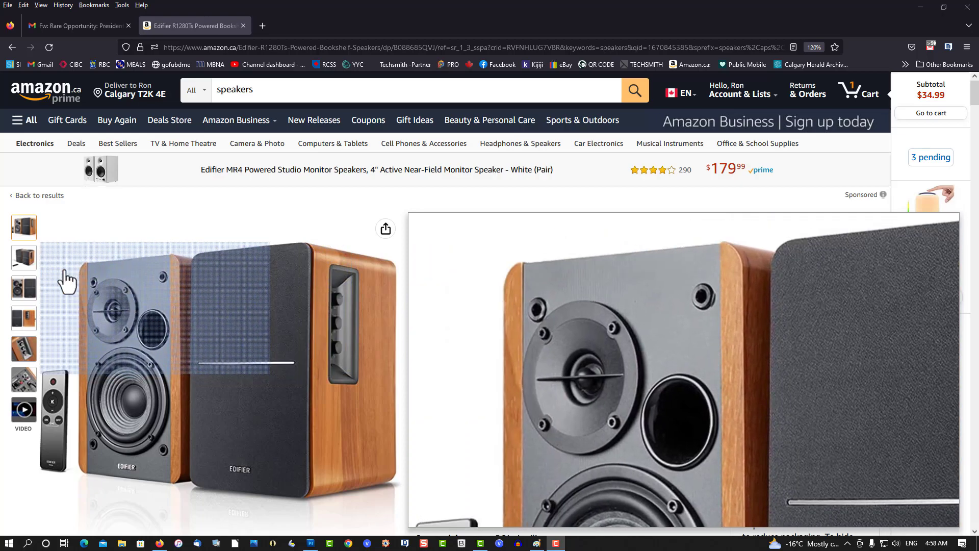
{"action": "mouse_move", "coordinate": [32, 270]}
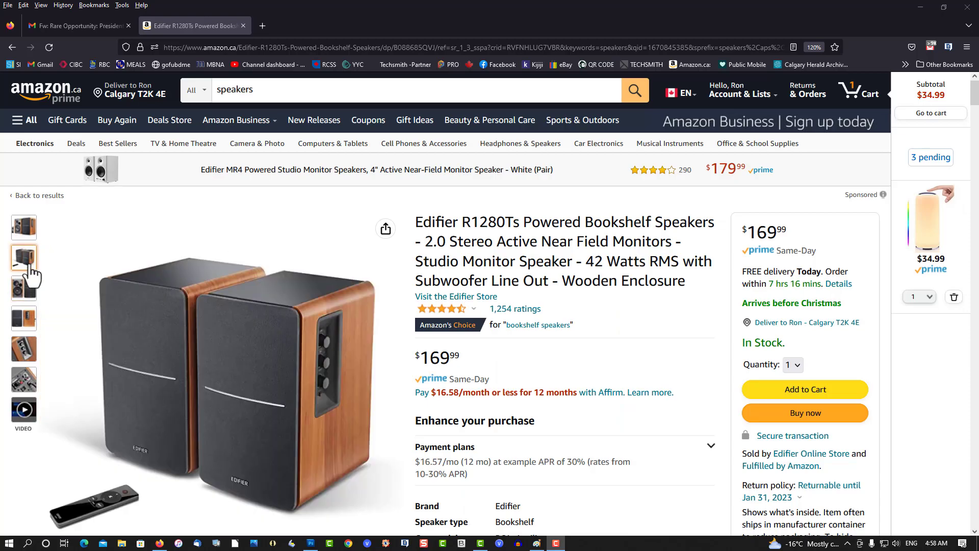
{"action": "mouse_move", "coordinate": [30, 236]}
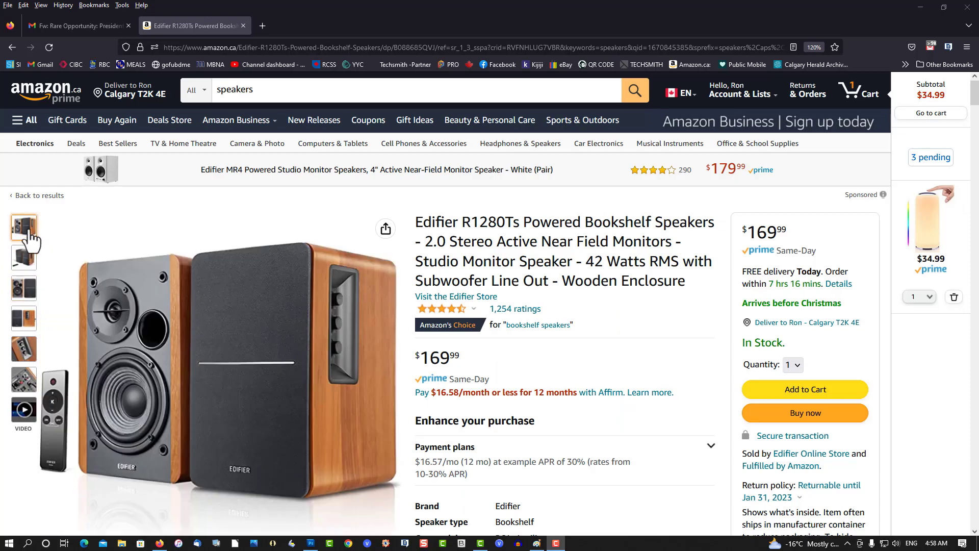
{"action": "mouse_move", "coordinate": [153, 306]}
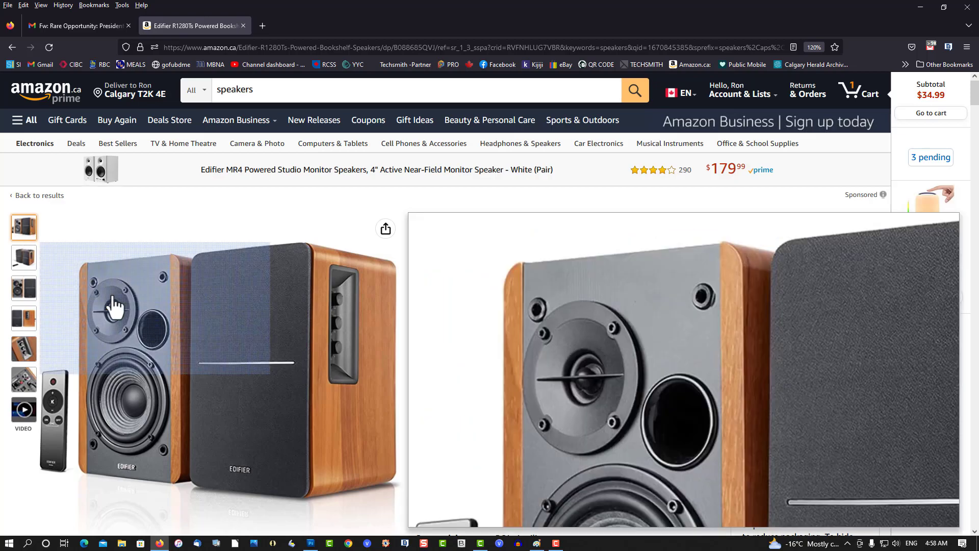
{"action": "left_click", "coordinate": [170, 337]}
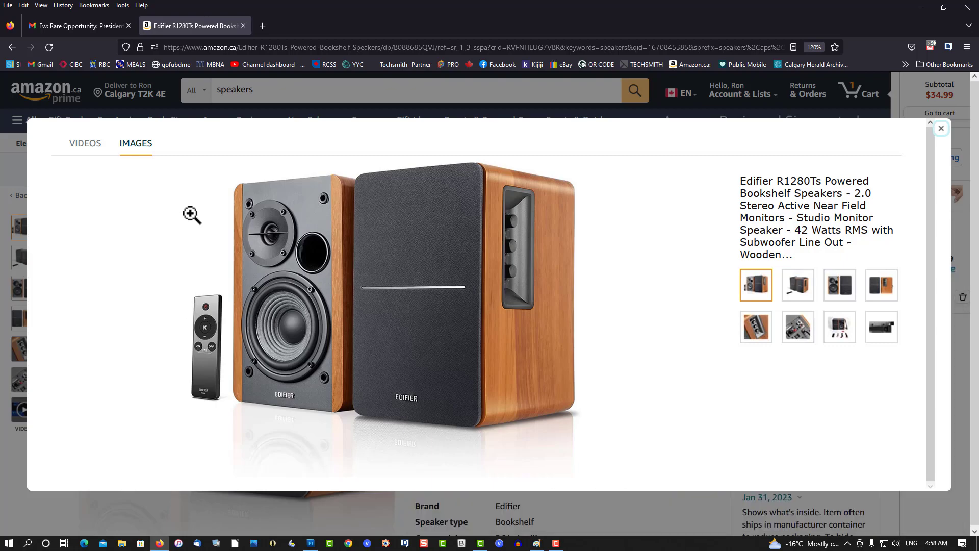
- Copy a Firefox region screenshot of the speaker photo, then bring up the blank Paint canvas
{"action": "right_click", "coordinate": [176, 145]}
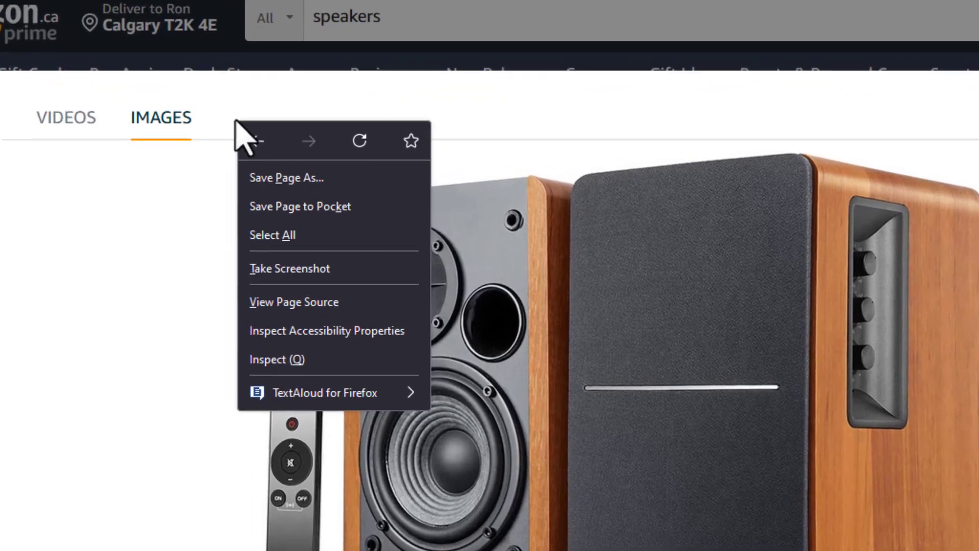
{"action": "left_click", "coordinate": [286, 269]}
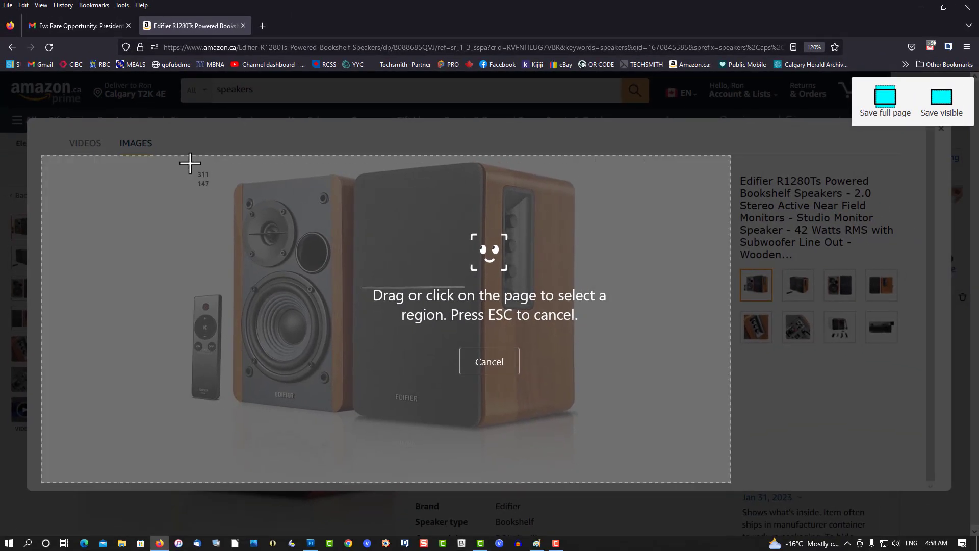
{"action": "left_click_drag", "start_coordinate": [184, 159], "coordinate": [597, 442]}
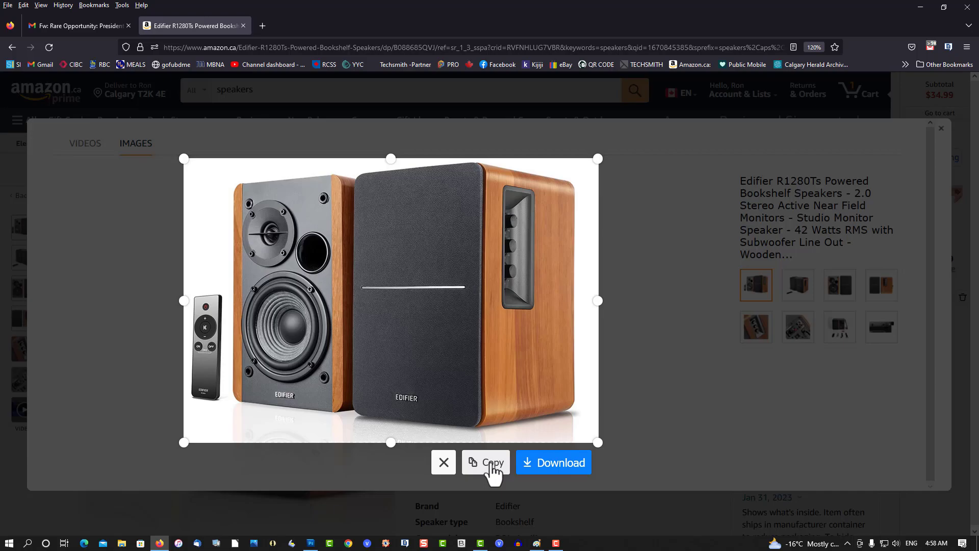
{"action": "left_click", "coordinate": [475, 464]}
{"action": "left_click", "coordinate": [537, 544]}
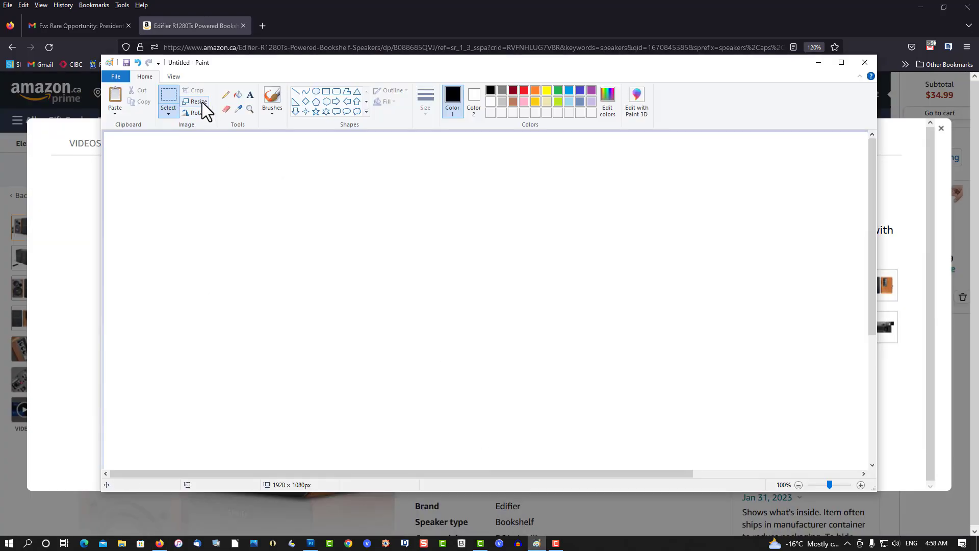
{"action": "left_click", "coordinate": [199, 101]}
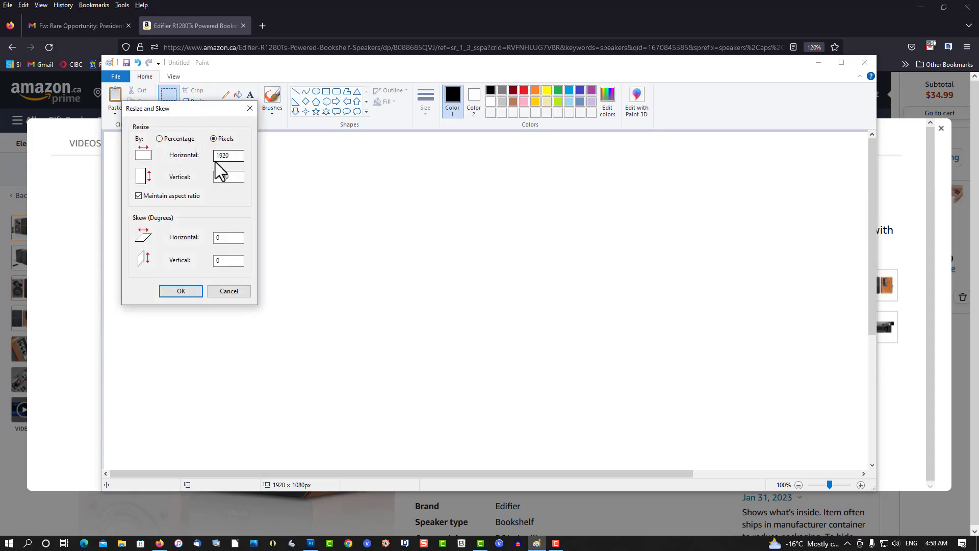
{"action": "left_click", "coordinate": [148, 197]}
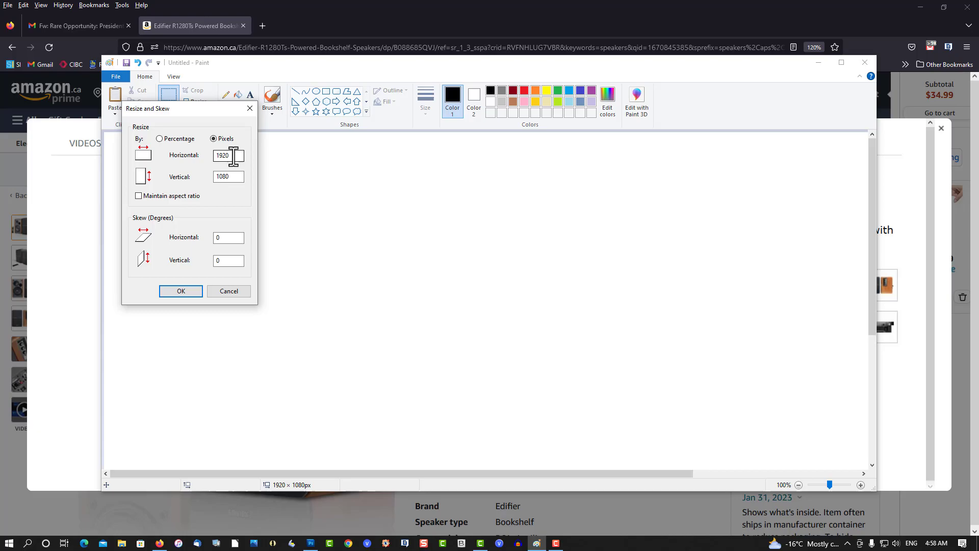
{"action": "left_click", "coordinate": [189, 295]}
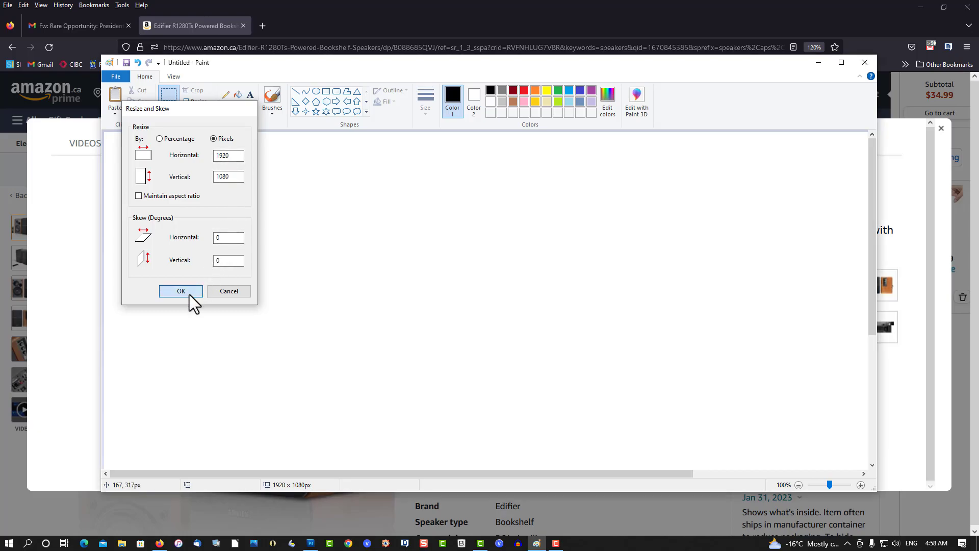
{"action": "key", "text": "ctrl+v"}
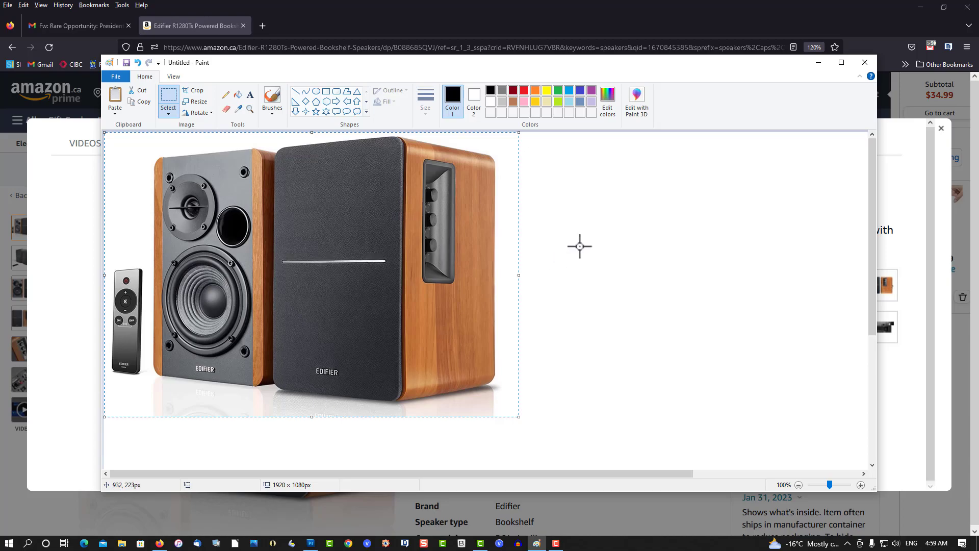
{"action": "key", "text": "Delete"}
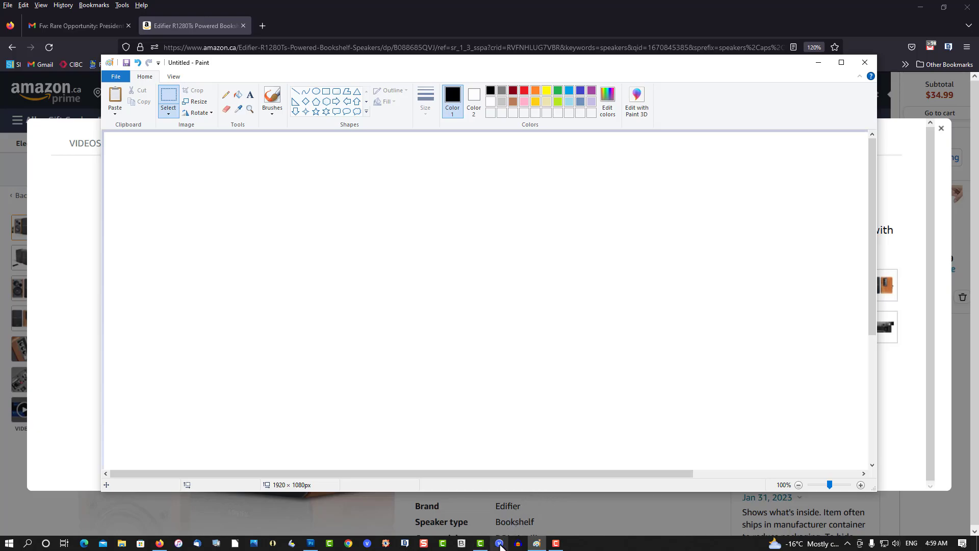
- Zoom the Amazon speaker photo back out and frame it with an 828 × 596 Snagit region
{"action": "left_click", "coordinate": [46, 378]}
{"action": "left_click_drag", "start_coordinate": [260, 380], "coordinate": [396, 332]}
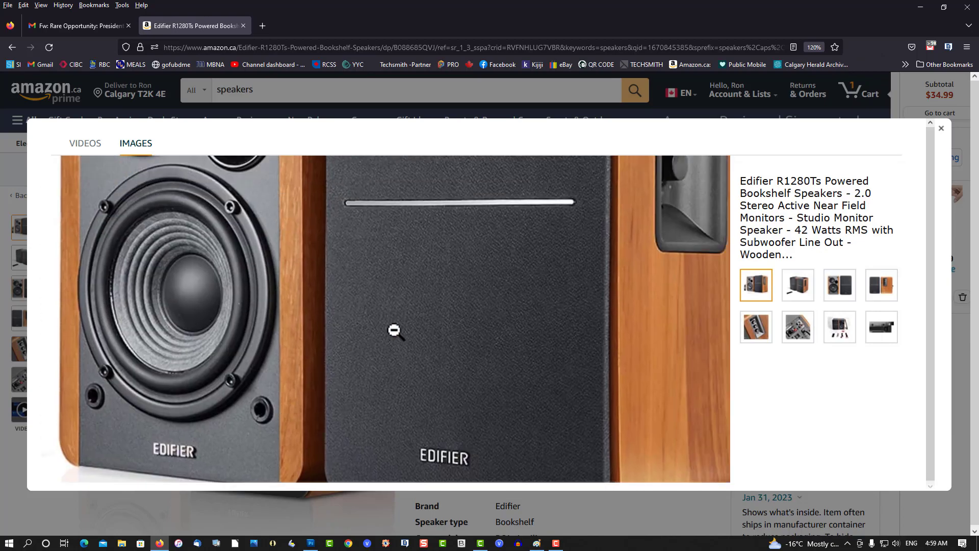
{"action": "left_click", "coordinate": [467, 327]}
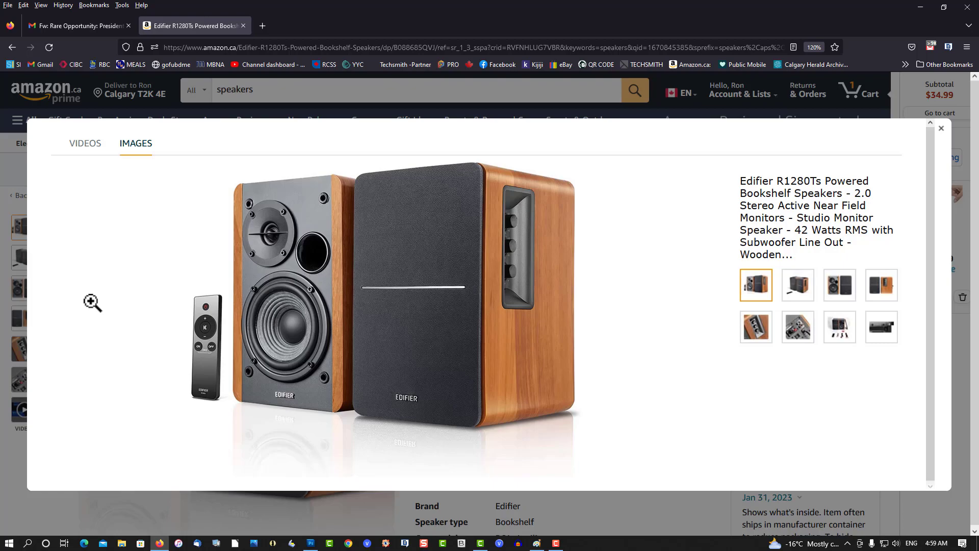
{"action": "key", "text": "Print"}
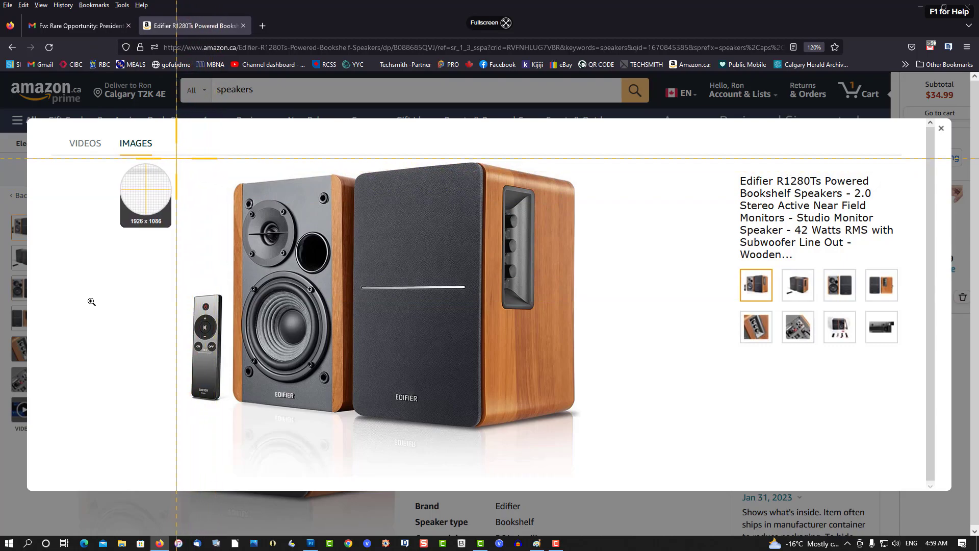
{"action": "left_click_drag", "start_coordinate": [176, 158], "coordinate": [599, 463]}
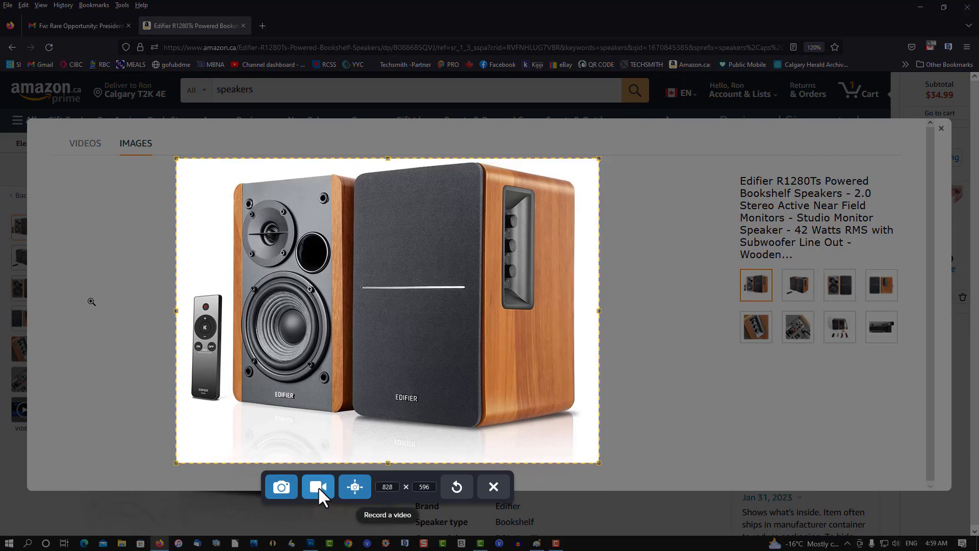
- Capture the 828 × 596 speaker region, copy it from Snagit Editor, and return to Paint
{"action": "left_click", "coordinate": [281, 487]}
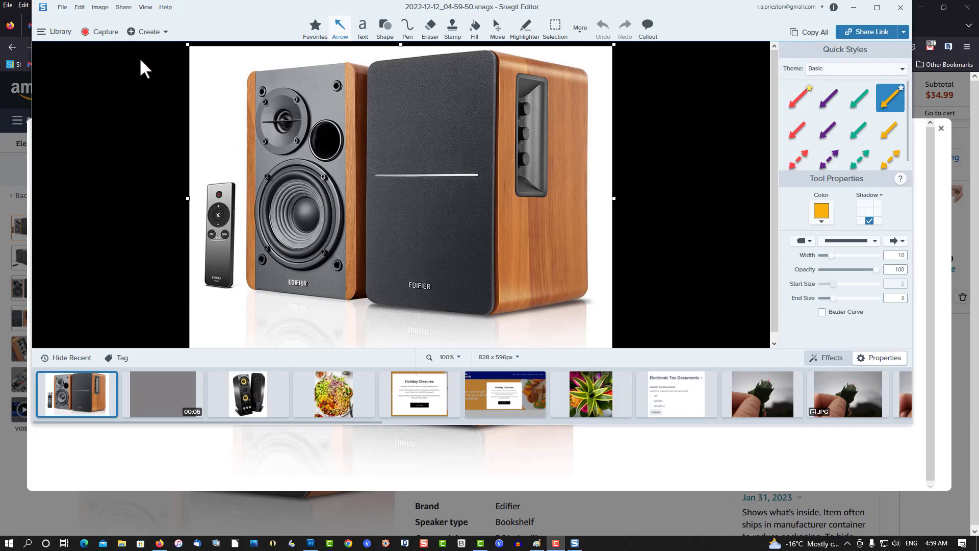
{"action": "left_click", "coordinate": [816, 32]}
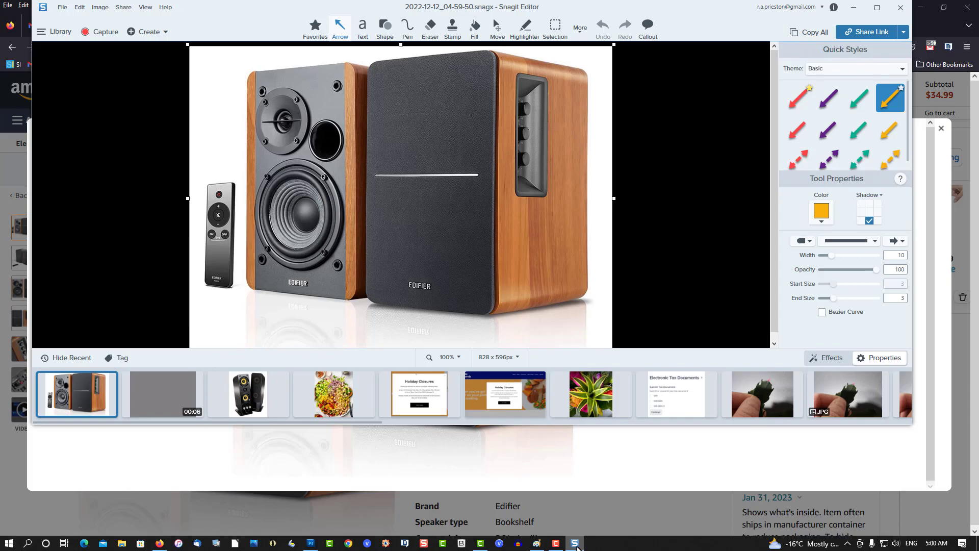
{"action": "left_click", "coordinate": [538, 544]}
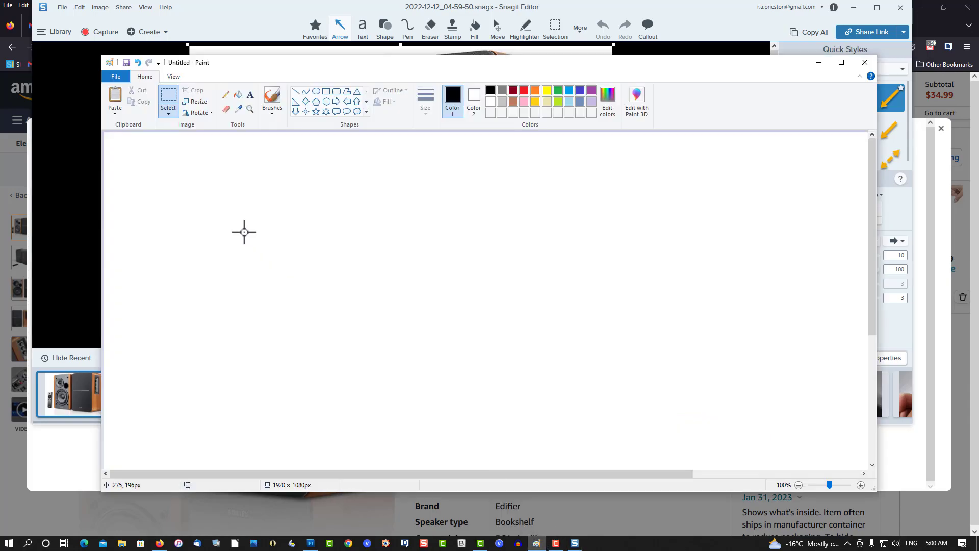
- Resize the Paint canvas to 1920 × 1080 pixels, paste the speaker capture, and switch to Photoshop
{"action": "left_click", "coordinate": [199, 104]}
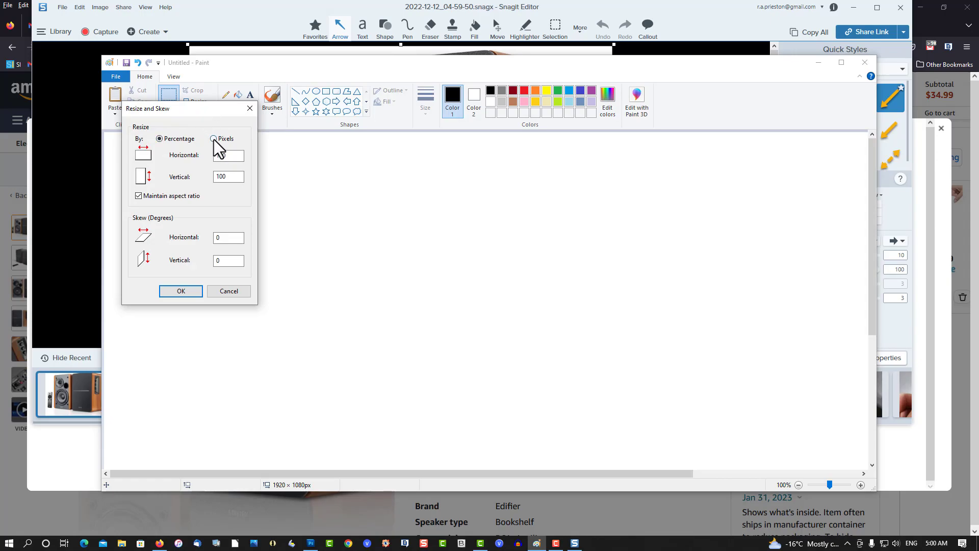
{"action": "left_click", "coordinate": [213, 139]}
{"action": "left_click", "coordinate": [179, 290]}
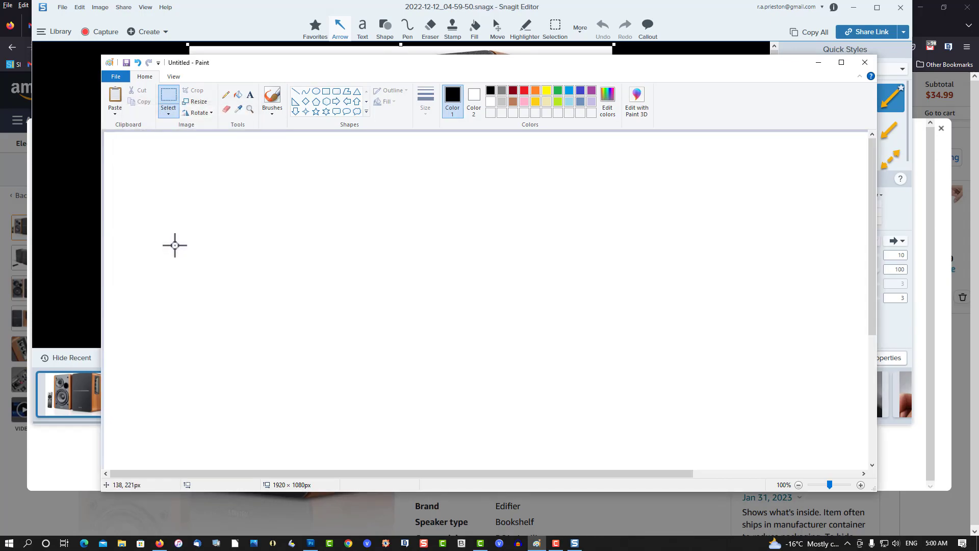
{"action": "key", "text": "ctrl+v"}
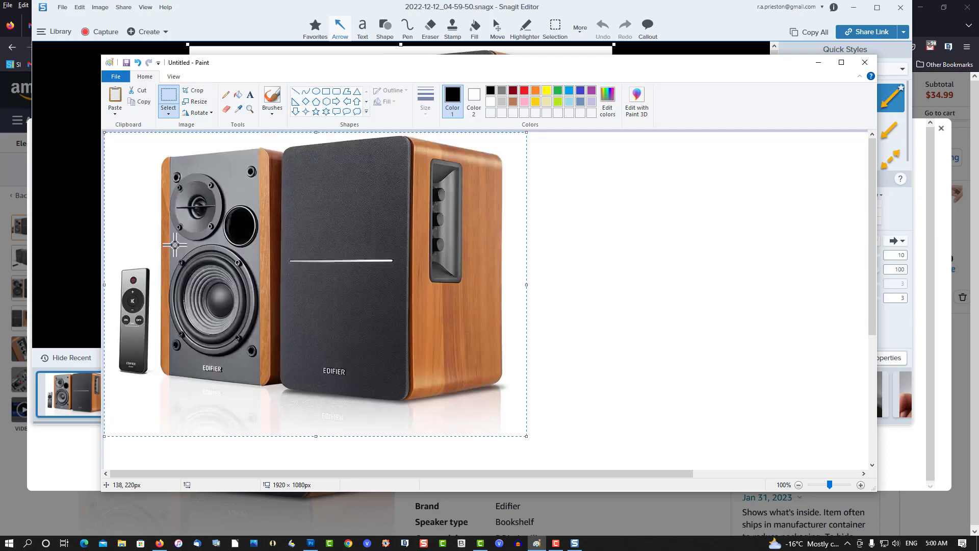
{"action": "left_click", "coordinate": [311, 544]}
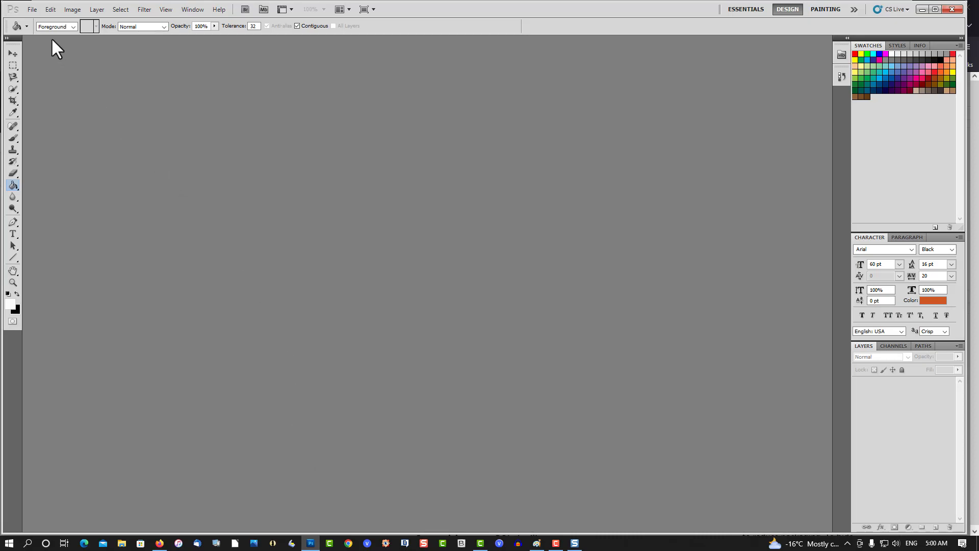
- Create Untitled-1, a 1920 × 1080 pixel document with a transparent background
{"action": "left_click", "coordinate": [33, 11]}
{"action": "left_click", "coordinate": [34, 19]}
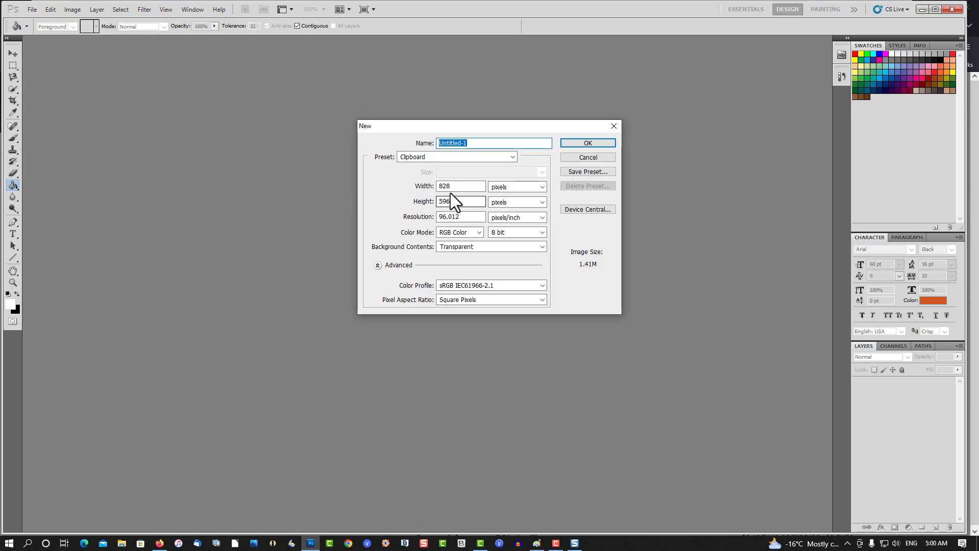
{"action": "double_click", "coordinate": [448, 187]}
{"action": "type", "text": "1920"}
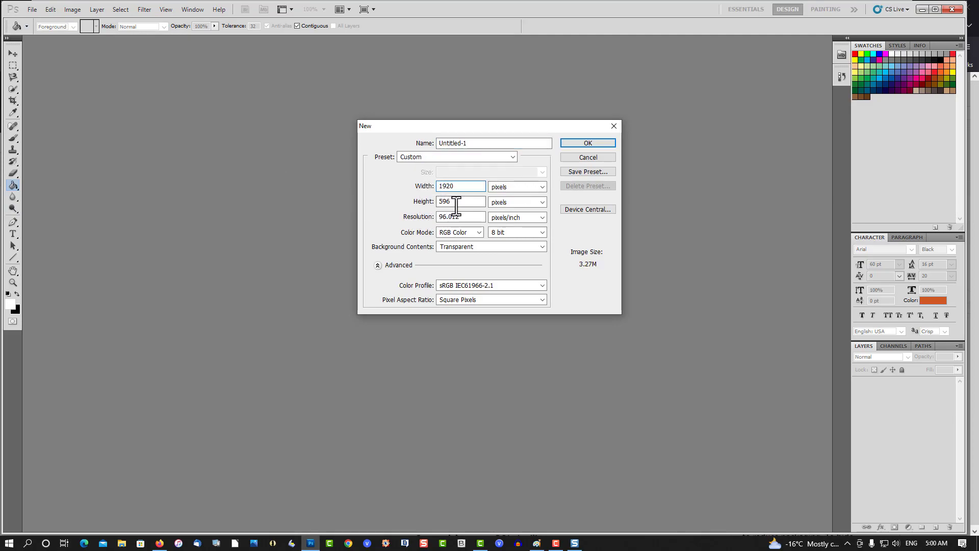
{"action": "double_click", "coordinate": [439, 202]}
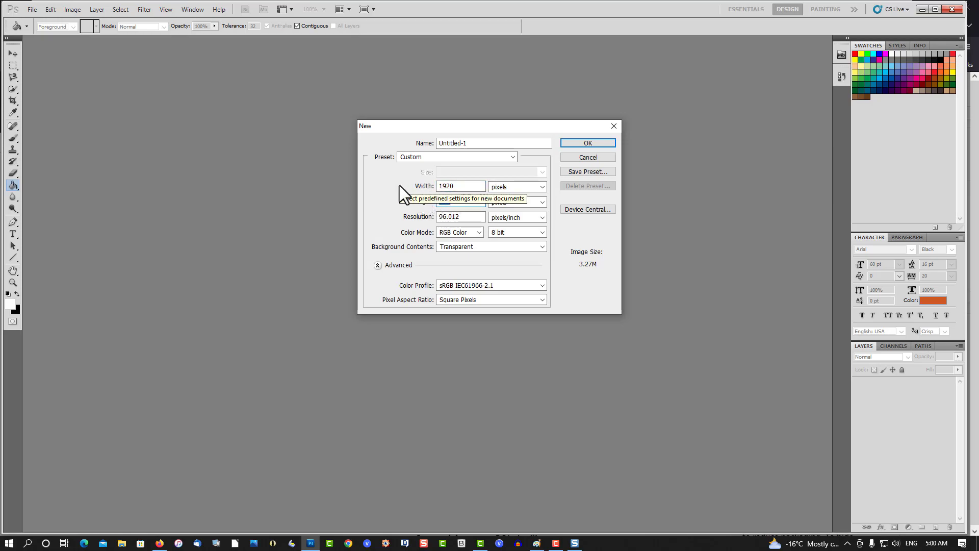
{"action": "type", "text": "1080"}
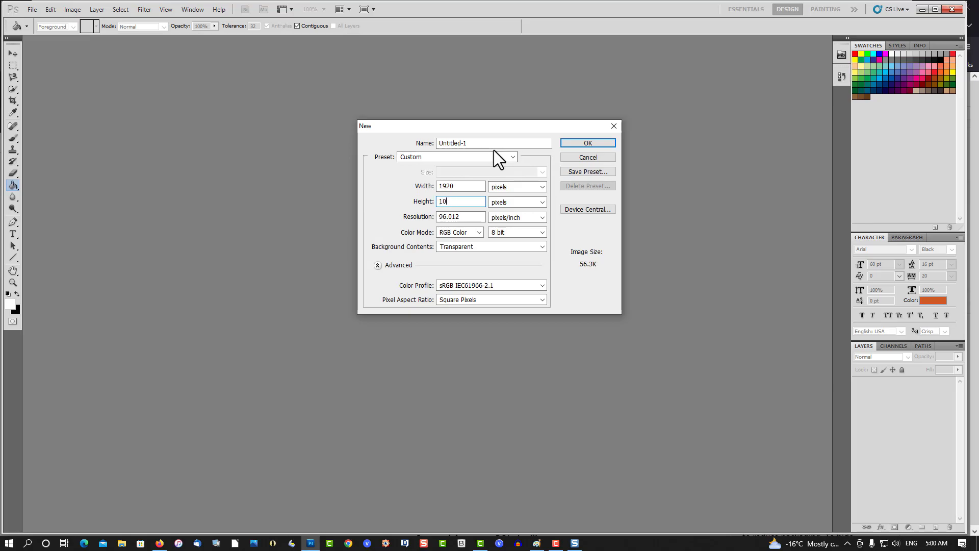
{"action": "left_click", "coordinate": [576, 145]}
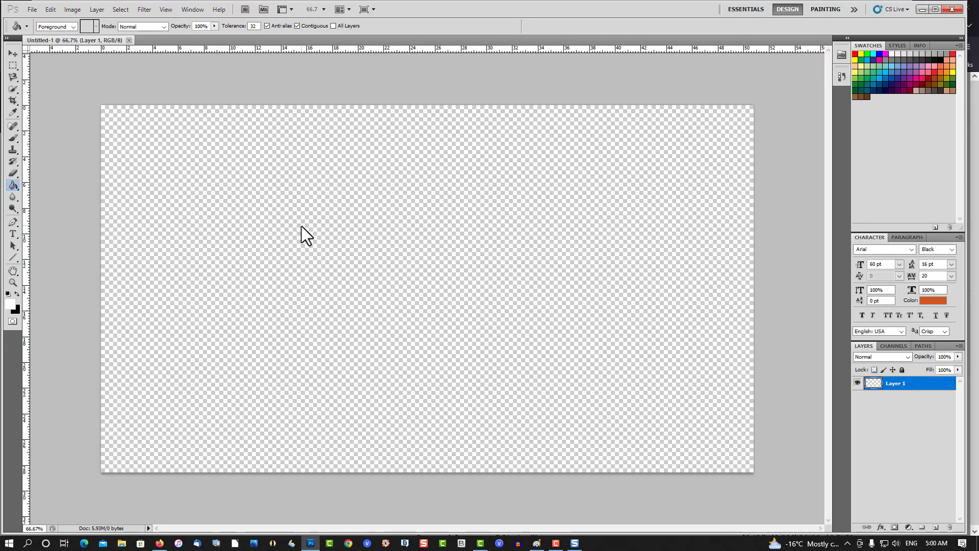
- Paste the speaker photo into Untitled-1 and move it toward the upper-left corner
{"action": "key", "text": "ctrl+v"}
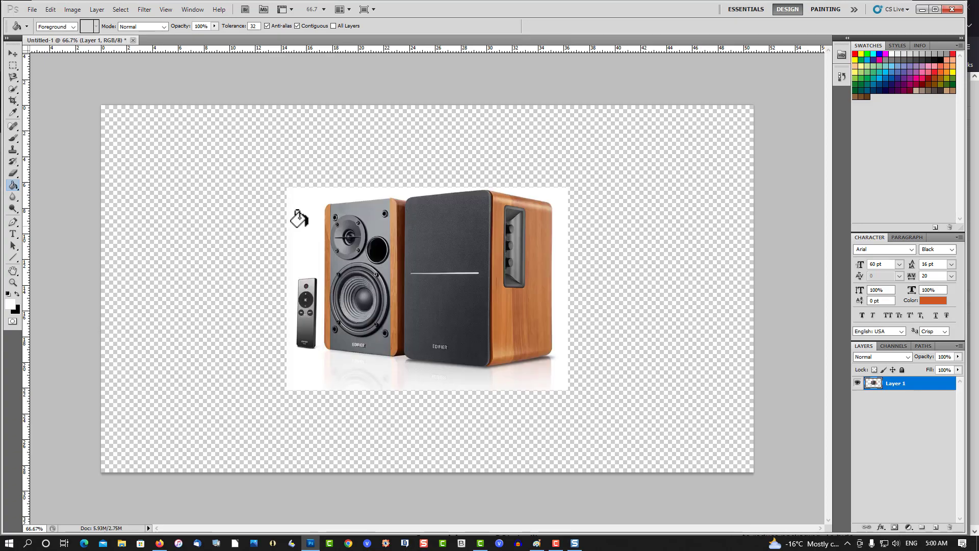
{"action": "left_click", "coordinate": [13, 53]}
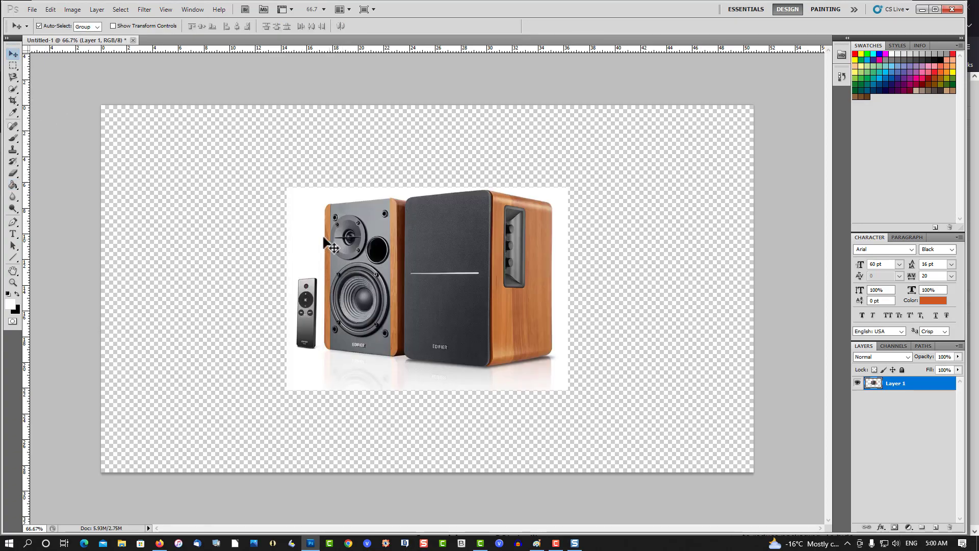
{"action": "left_click_drag", "start_coordinate": [324, 237], "coordinate": [153, 185]}
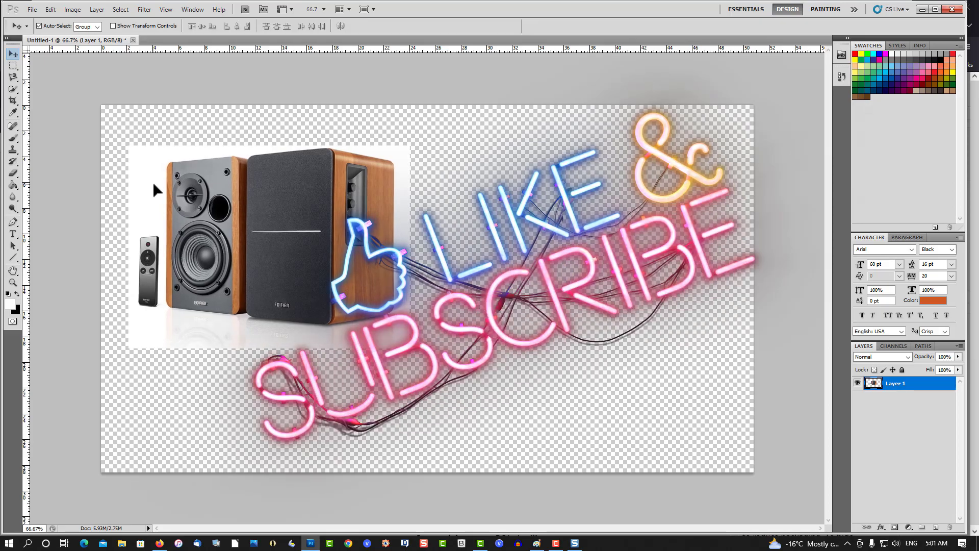
- Shift the speaker photo a few pixels to the right with the Move tool
{"action": "left_click_drag", "start_coordinate": [153, 185], "coordinate": [155, 185]}
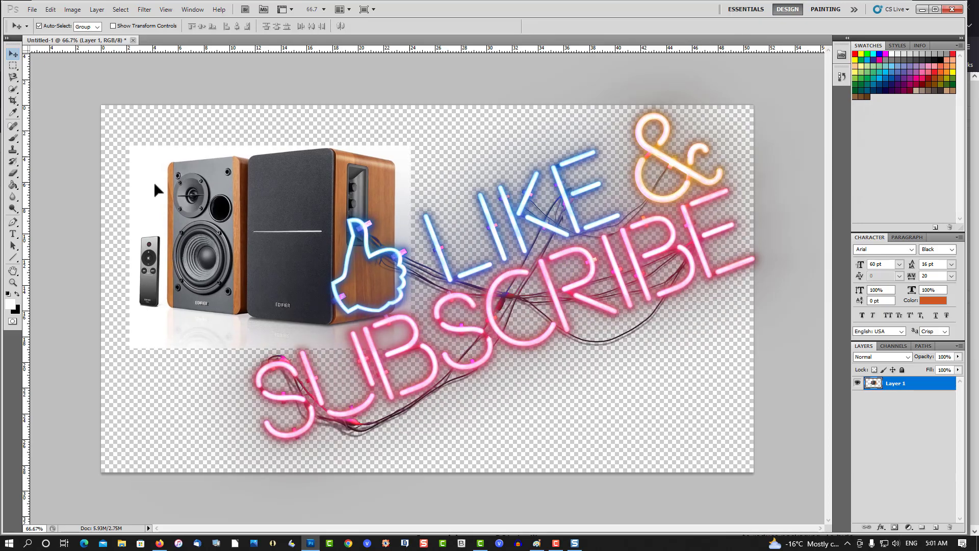